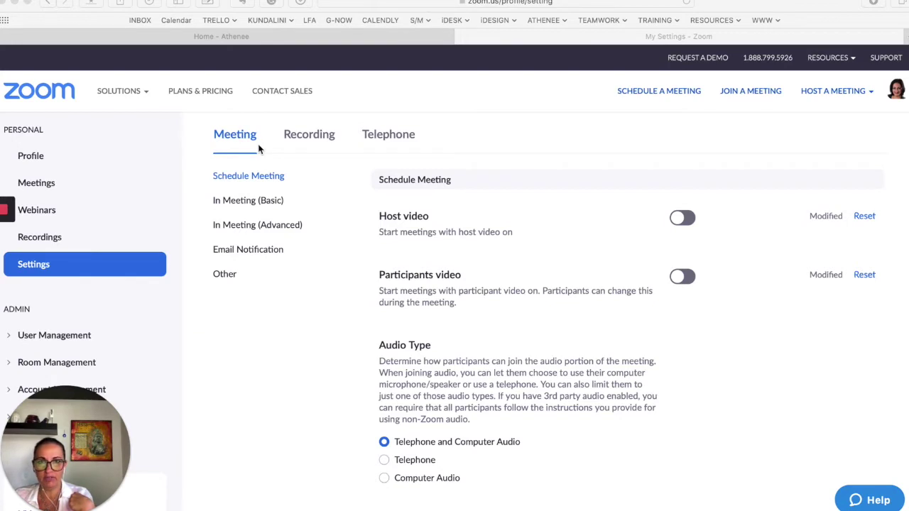
- Review the Schedule Meeting settings for host and participants video, audio type, join before host and Personal Meeting ID use
{"action": "scroll", "coordinate": [320, 160], "scroll_direction": "down", "scroll_amount": 1}
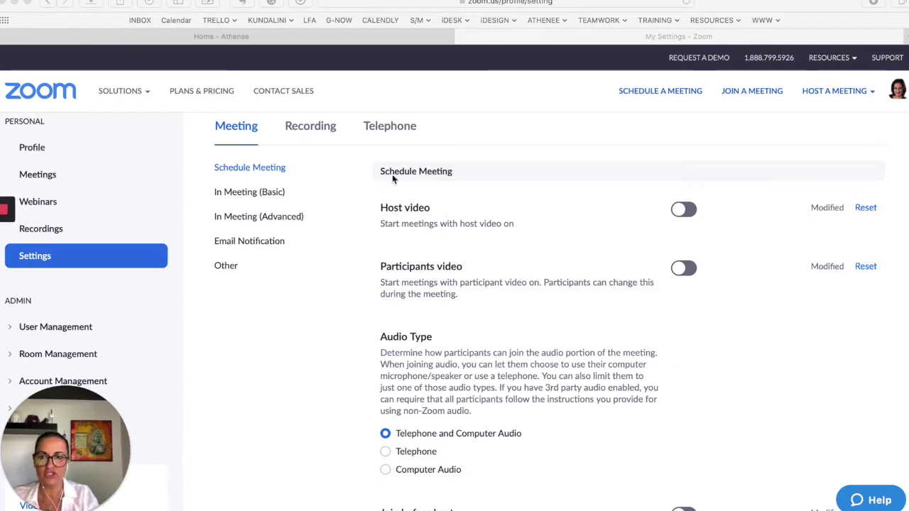
{"action": "scroll", "coordinate": [392, 174], "scroll_direction": "down", "scroll_amount": 1}
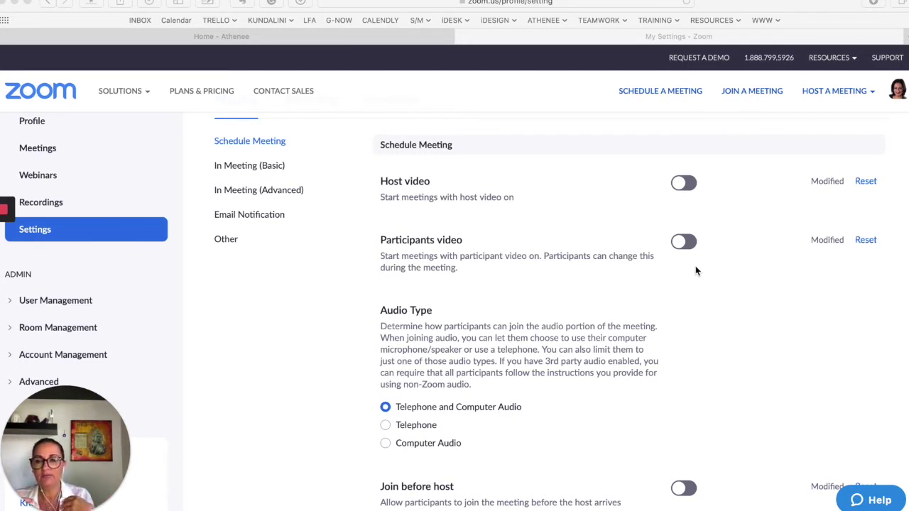
{"action": "scroll", "coordinate": [685, 185], "scroll_direction": "down", "scroll_amount": 1}
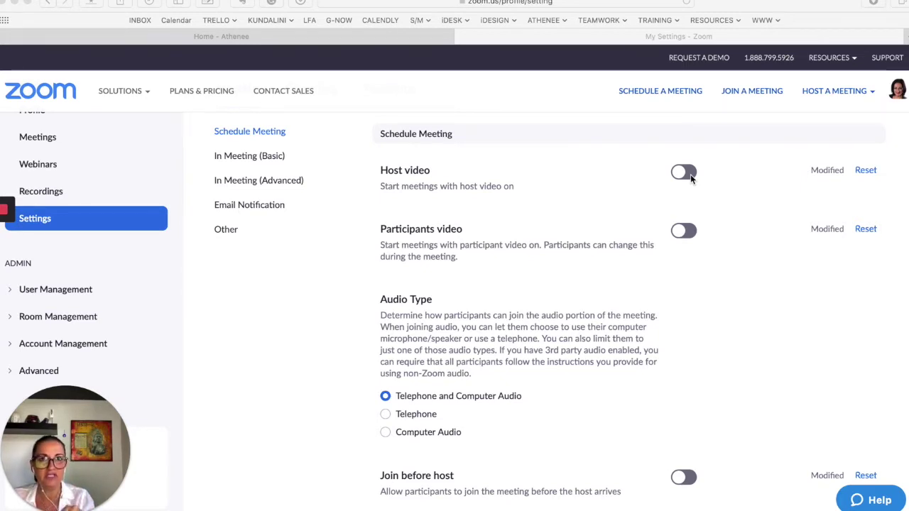
{"action": "scroll", "coordinate": [675, 246], "scroll_direction": "down", "scroll_amount": 6}
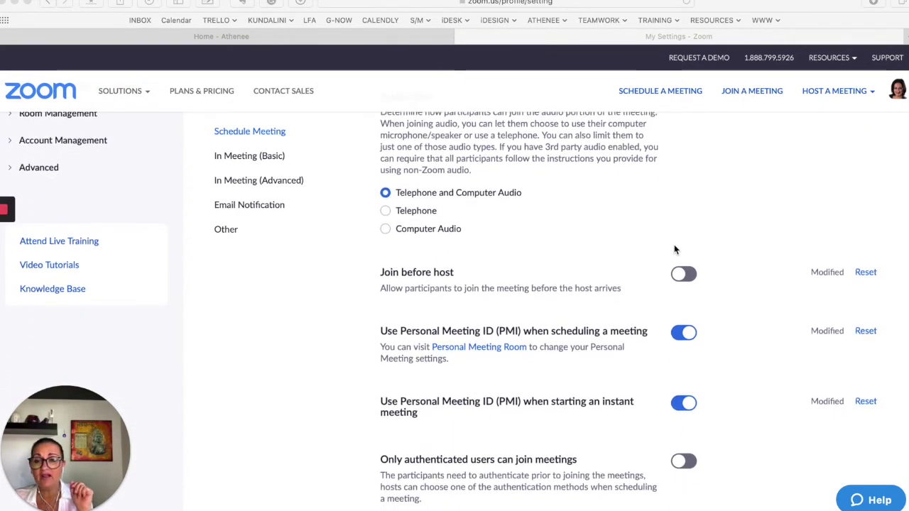
{"action": "scroll", "coordinate": [675, 250], "scroll_direction": "up", "scroll_amount": 1}
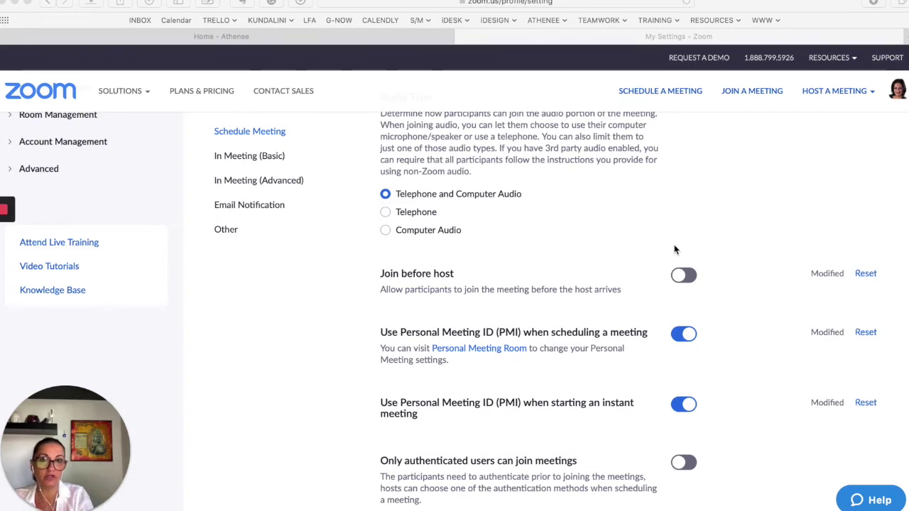
{"action": "scroll", "coordinate": [675, 249], "scroll_direction": "down", "scroll_amount": 5}
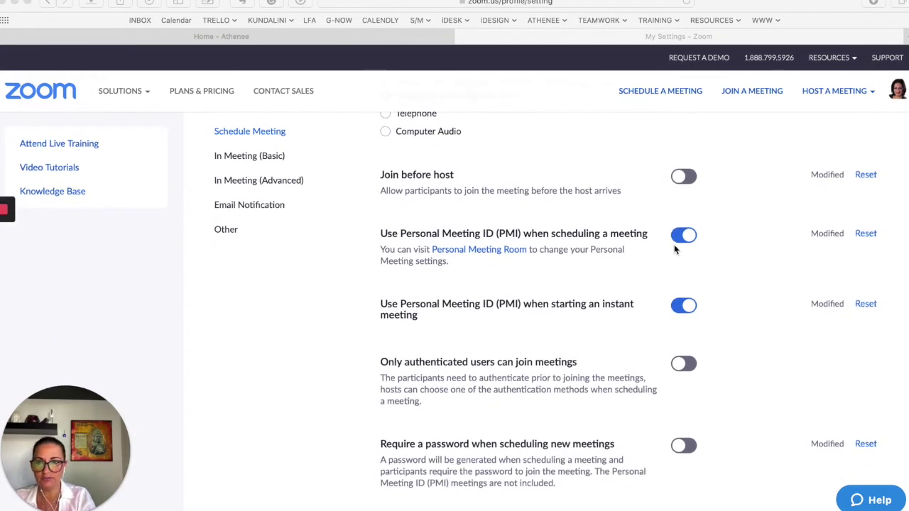
{"action": "scroll", "coordinate": [675, 247], "scroll_direction": "down", "scroll_amount": 1}
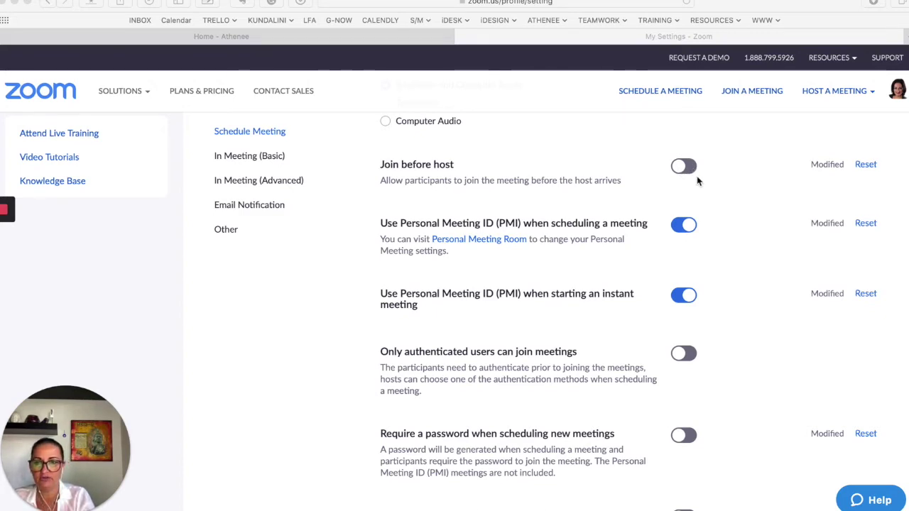
{"action": "scroll", "coordinate": [697, 181], "scroll_direction": "down", "scroll_amount": 3}
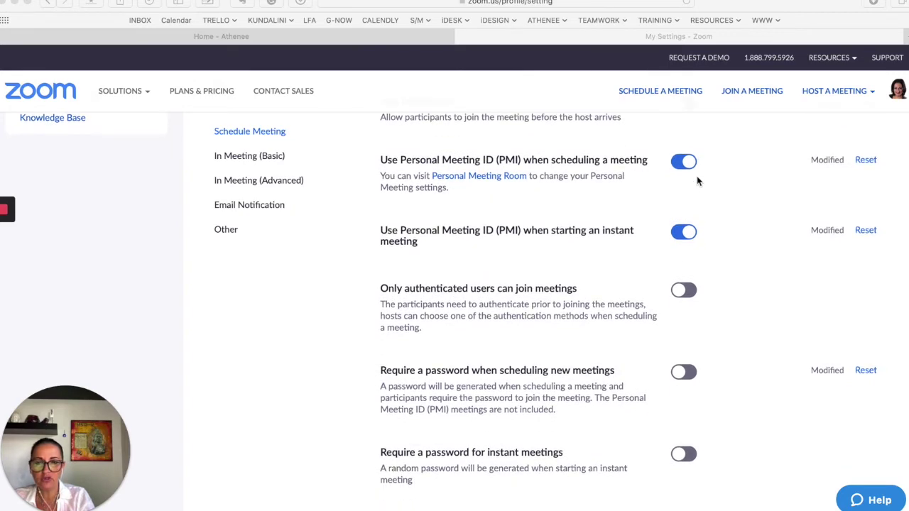
{"action": "scroll", "coordinate": [697, 182], "scroll_direction": "down", "scroll_amount": 1}
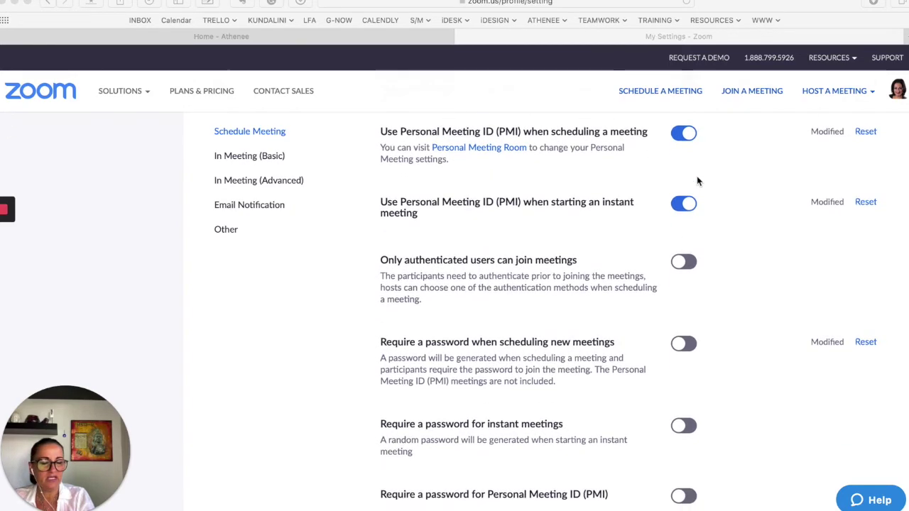
- Review the Schedule Meeting settings for user authentication, meeting passwords, muting participants upon entry and upcoming meeting reminders
{"action": "scroll", "coordinate": [696, 181], "scroll_direction": "down", "scroll_amount": 1}
{"action": "scroll", "coordinate": [697, 181], "scroll_direction": "down", "scroll_amount": 3}
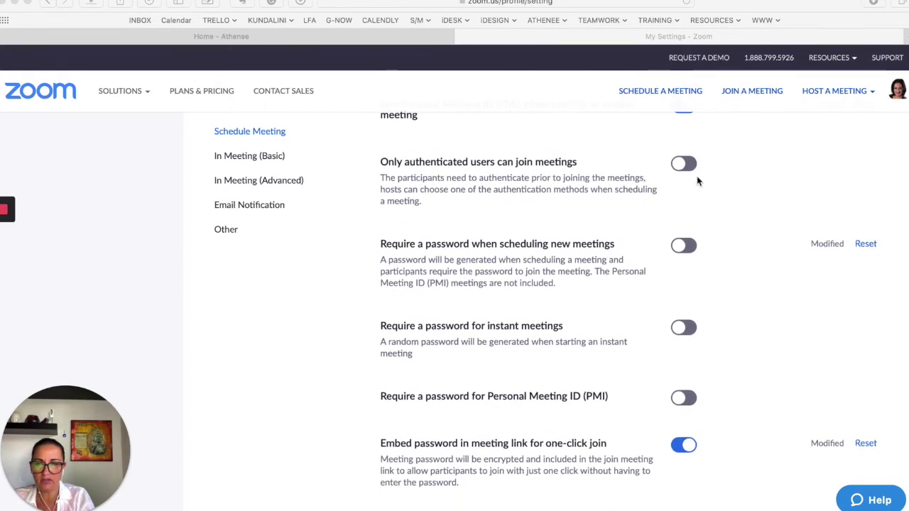
{"action": "scroll", "coordinate": [696, 181], "scroll_direction": "down", "scroll_amount": 6}
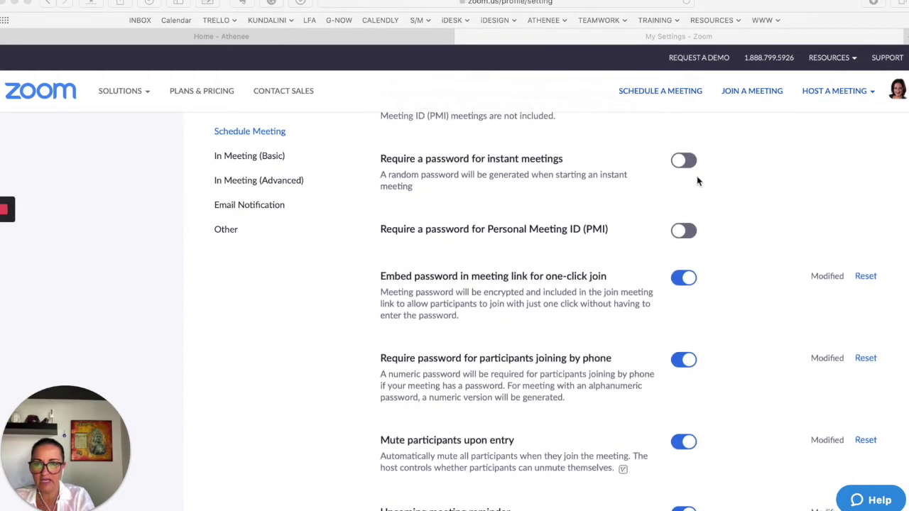
{"action": "scroll", "coordinate": [697, 182], "scroll_direction": "down", "scroll_amount": 8}
{"action": "scroll", "coordinate": [697, 182], "scroll_direction": "down", "scroll_amount": 2}
{"action": "scroll", "coordinate": [697, 181], "scroll_direction": "up", "scroll_amount": 1}
{"action": "scroll", "coordinate": [697, 181], "scroll_direction": "down", "scroll_amount": 1}
{"action": "scroll", "coordinate": [697, 182], "scroll_direction": "up", "scroll_amount": 1}
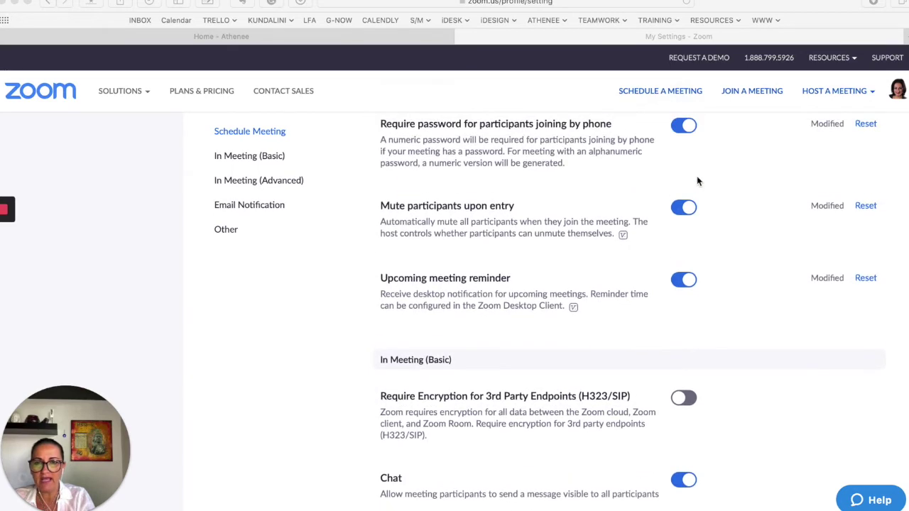
{"action": "scroll", "coordinate": [587, 219], "scroll_direction": "down", "scroll_amount": 2}
{"action": "scroll", "coordinate": [588, 217], "scroll_direction": "down", "scroll_amount": 3}
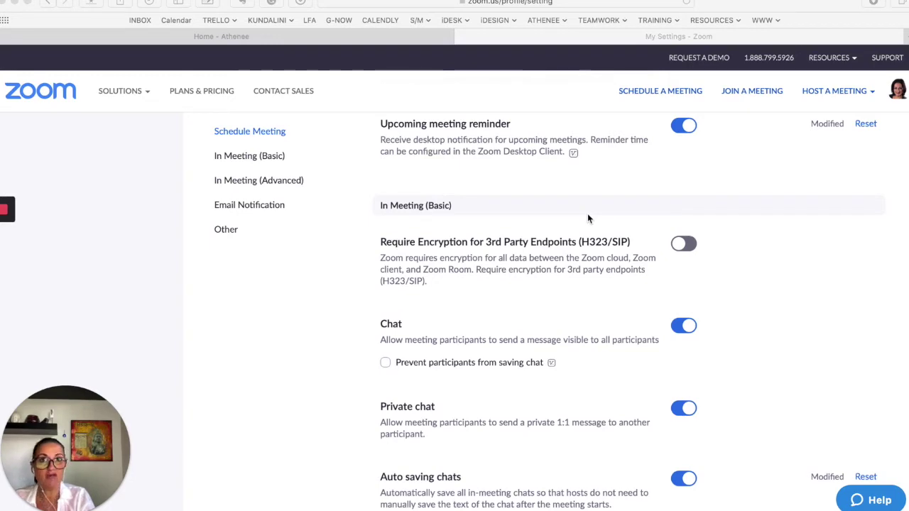
- Review the In Meeting (Basic) settings for third-party endpoint encryption, chat, private chat and auto saving chats
{"action": "scroll", "coordinate": [588, 215], "scroll_direction": "down", "scroll_amount": 3}
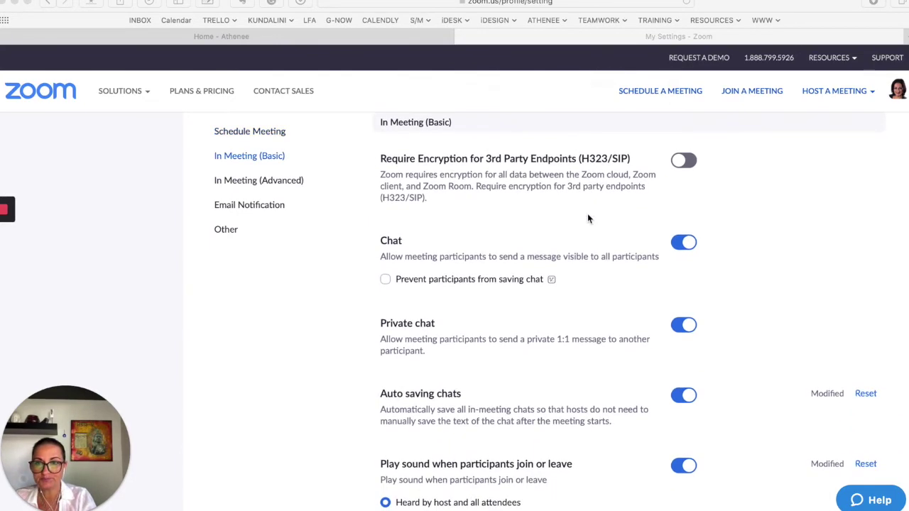
{"action": "scroll", "coordinate": [587, 218], "scroll_direction": "down", "scroll_amount": 3}
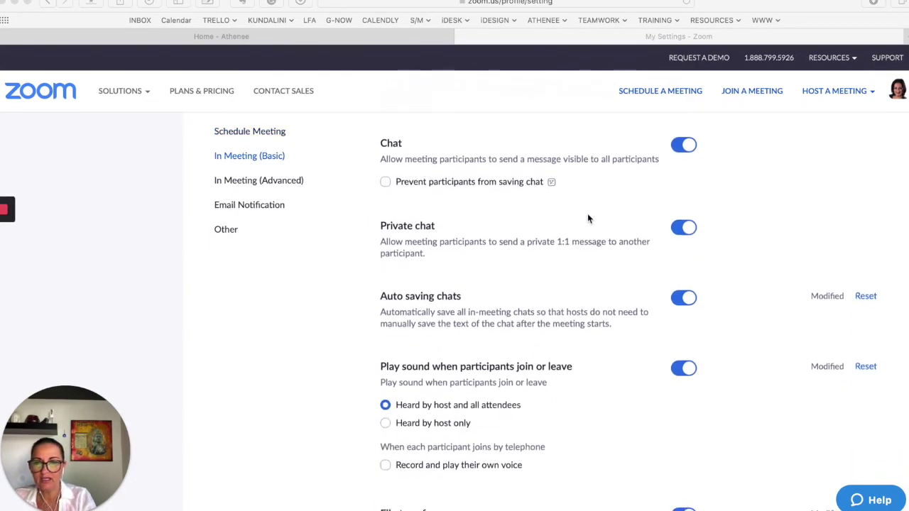
{"action": "scroll", "coordinate": [588, 218], "scroll_direction": "down", "scroll_amount": 1}
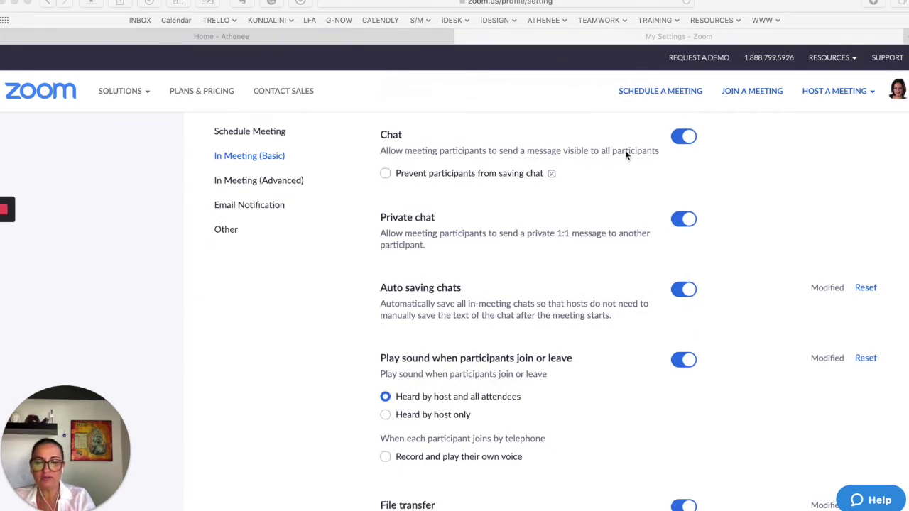
{"action": "scroll", "coordinate": [647, 158], "scroll_direction": "up", "scroll_amount": 1}
{"action": "scroll", "coordinate": [689, 146], "scroll_direction": "down", "scroll_amount": 1}
{"action": "scroll", "coordinate": [688, 146], "scroll_direction": "down", "scroll_amount": 3}
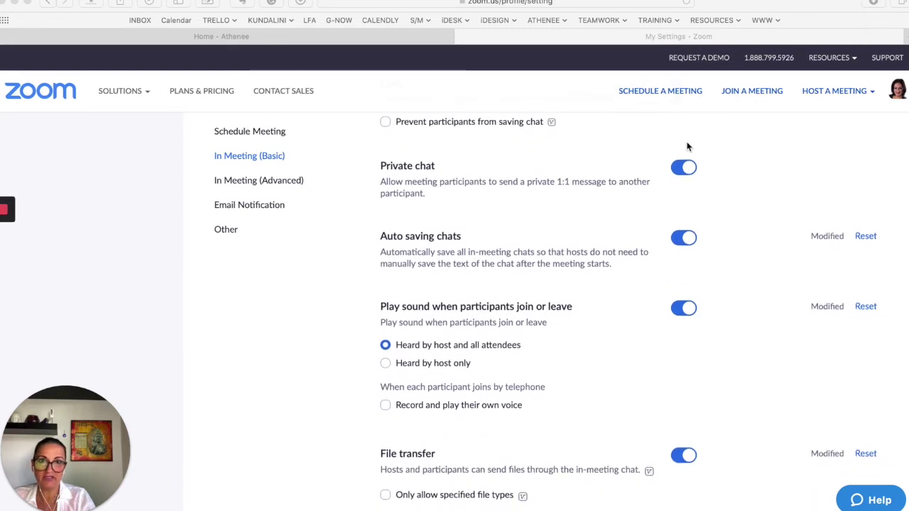
{"action": "scroll", "coordinate": [688, 146], "scroll_direction": "up", "scroll_amount": 3}
{"action": "scroll", "coordinate": [688, 146], "scroll_direction": "down", "scroll_amount": 1}
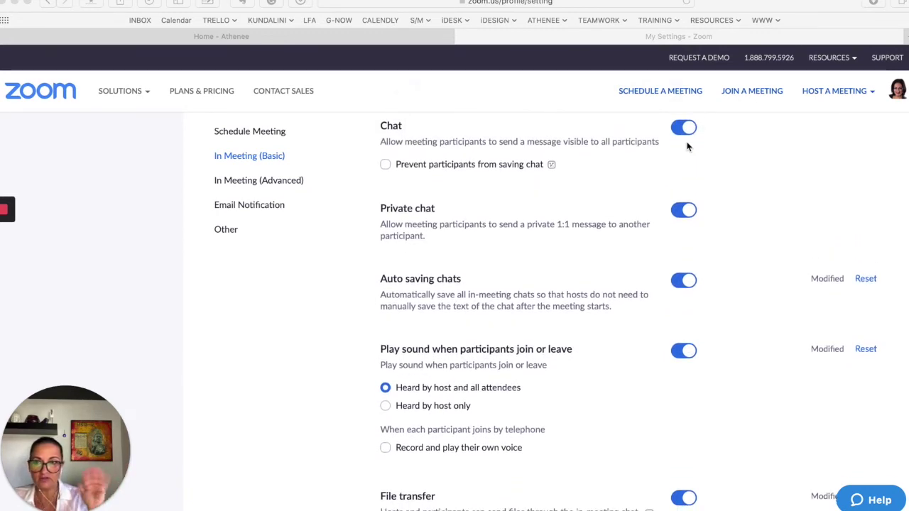
{"action": "scroll", "coordinate": [683, 148], "scroll_direction": "up", "scroll_amount": 3}
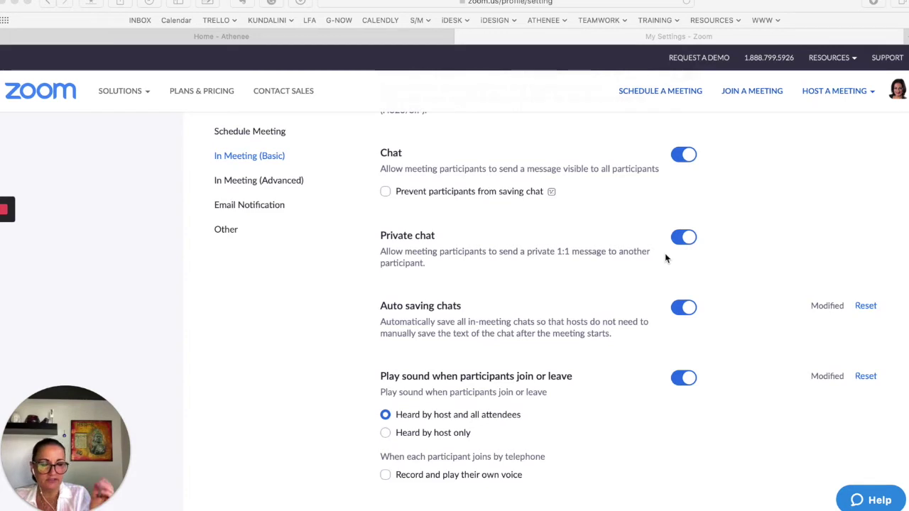
{"action": "scroll", "coordinate": [666, 259], "scroll_direction": "down", "scroll_amount": 1}
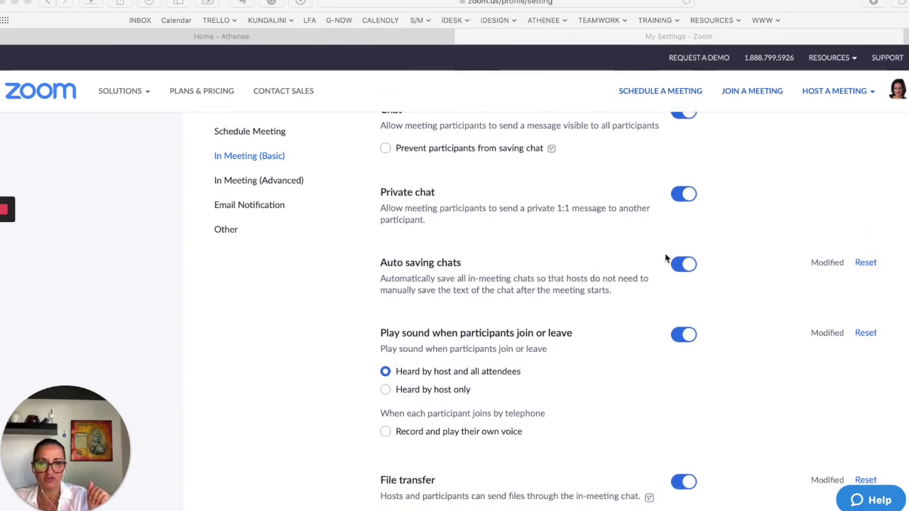
{"action": "scroll", "coordinate": [667, 259], "scroll_direction": "down", "scroll_amount": 1}
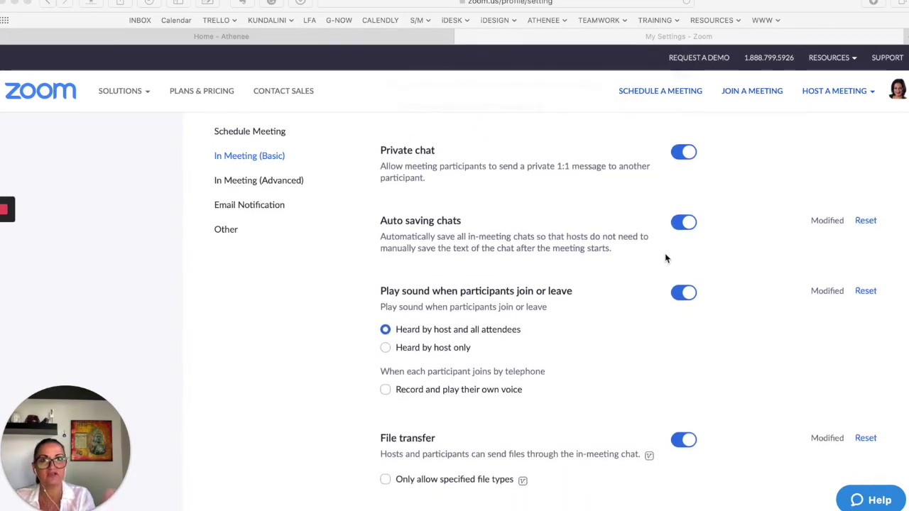
{"action": "scroll", "coordinate": [667, 259], "scroll_direction": "down", "scroll_amount": 2}
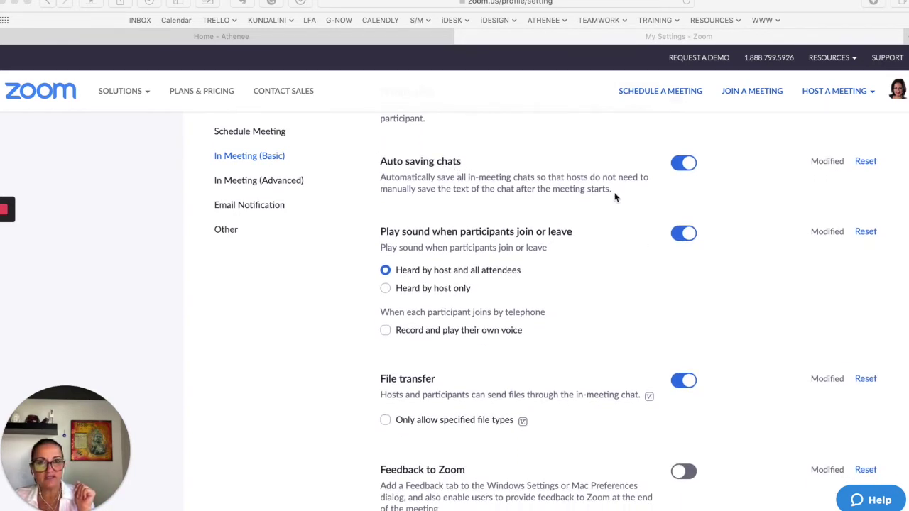
- Review the In Meeting (Basic) settings for join and leave sounds, file transfer, feedback to Zoom, the end-of-meeting survey and co-host
{"action": "scroll", "coordinate": [615, 198], "scroll_direction": "down", "scroll_amount": 3}
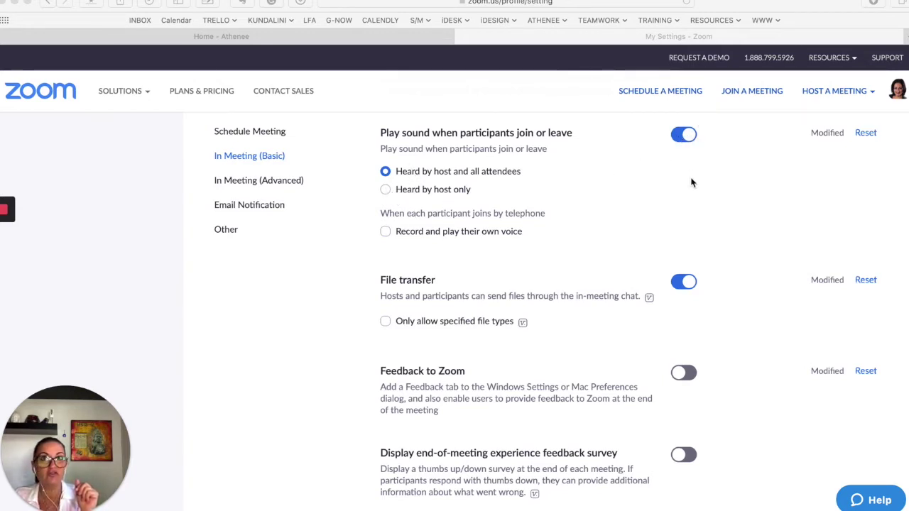
{"action": "scroll", "coordinate": [692, 182], "scroll_direction": "down", "scroll_amount": 3}
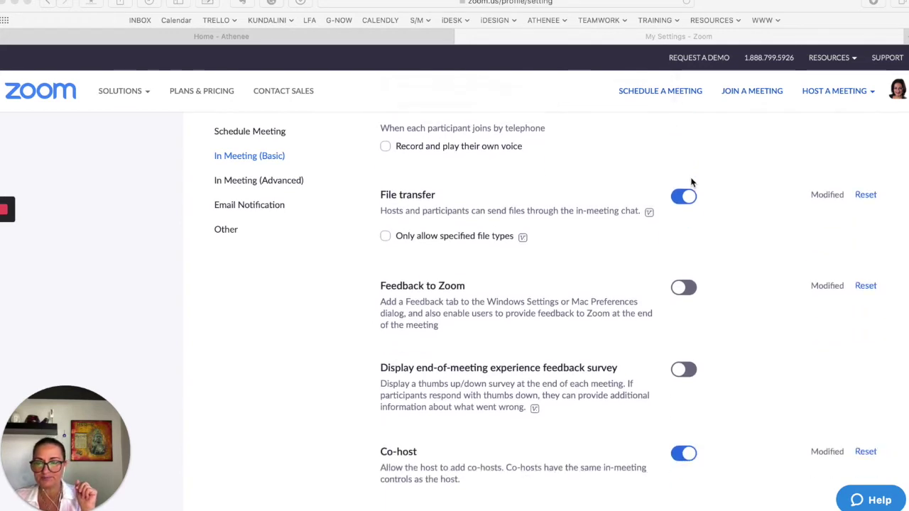
{"action": "scroll", "coordinate": [426, 142], "scroll_direction": "up", "scroll_amount": 1}
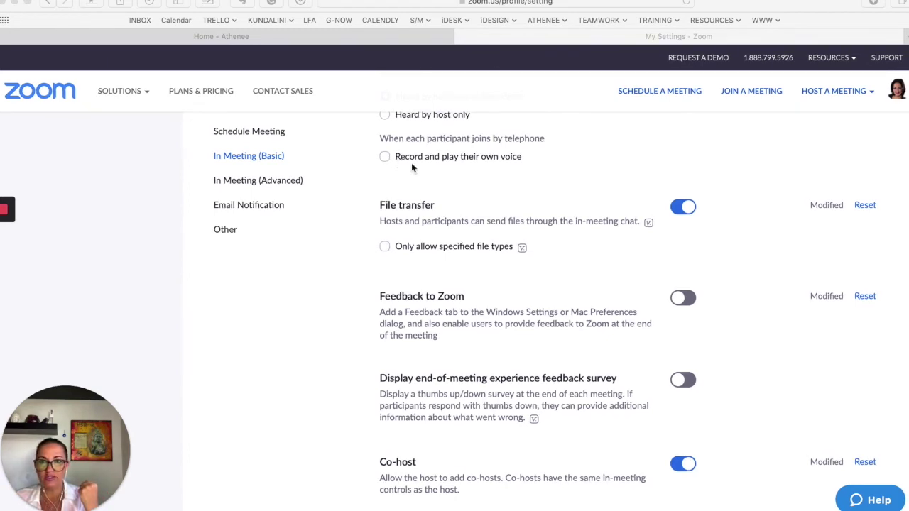
{"action": "scroll", "coordinate": [594, 189], "scroll_direction": "down", "scroll_amount": 1}
{"action": "scroll", "coordinate": [594, 189], "scroll_direction": "down", "scroll_amount": 2}
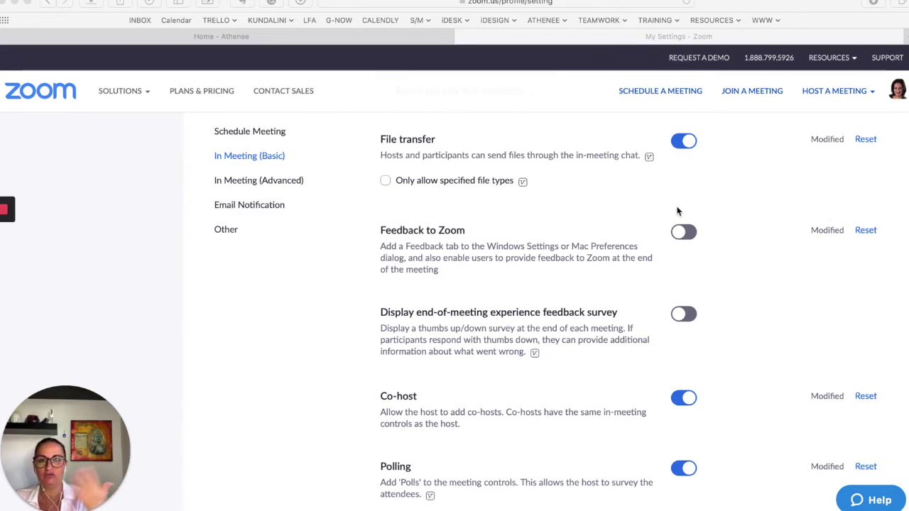
{"action": "scroll", "coordinate": [677, 211], "scroll_direction": "down", "scroll_amount": 3}
{"action": "scroll", "coordinate": [677, 211], "scroll_direction": "down", "scroll_amount": 6}
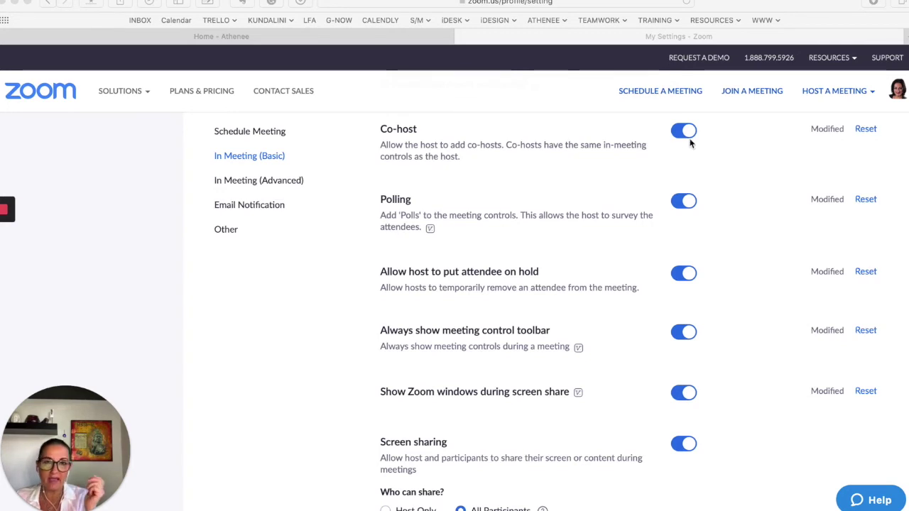
- Review the In Meeting (Basic) settings for polling, attendee hold, the meeting control toolbar, screen sharing, annotation and whiteboard
{"action": "scroll", "coordinate": [625, 187], "scroll_direction": "down", "scroll_amount": 2}
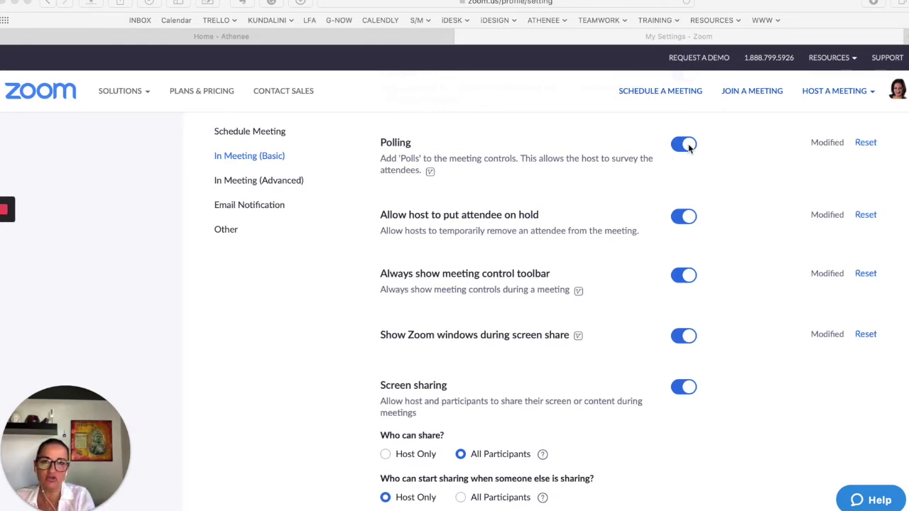
{"action": "scroll", "coordinate": [619, 216], "scroll_direction": "down", "scroll_amount": 1}
{"action": "scroll", "coordinate": [619, 217], "scroll_direction": "down", "scroll_amount": 3}
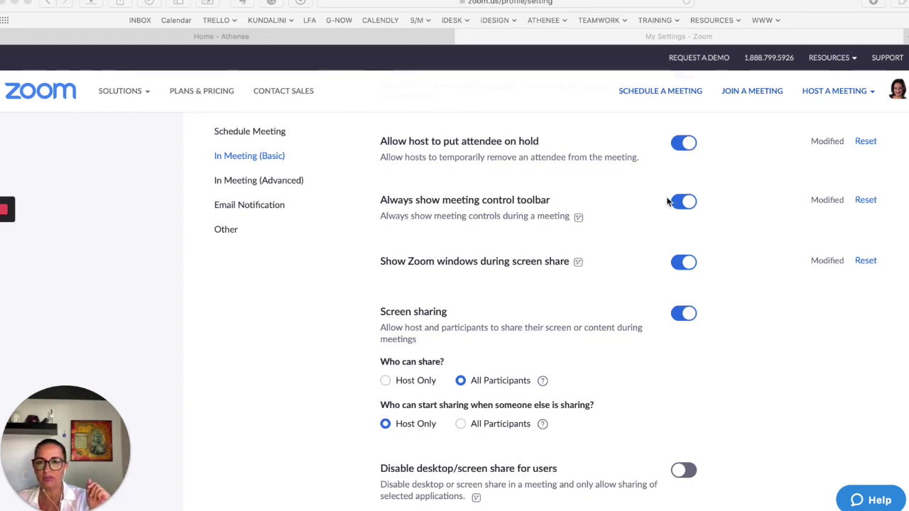
{"action": "scroll", "coordinate": [668, 202], "scroll_direction": "down", "scroll_amount": 2}
{"action": "scroll", "coordinate": [667, 201], "scroll_direction": "up", "scroll_amount": 1}
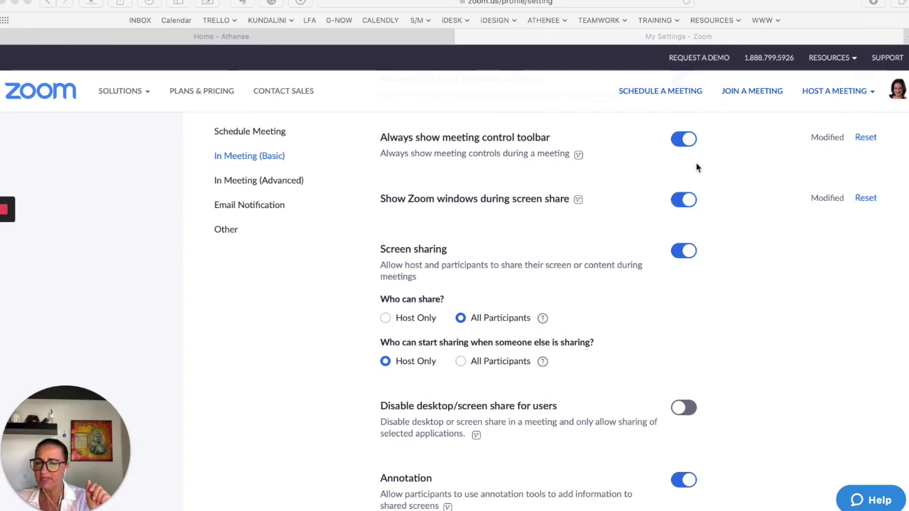
{"action": "scroll", "coordinate": [696, 169], "scroll_direction": "down", "scroll_amount": 2}
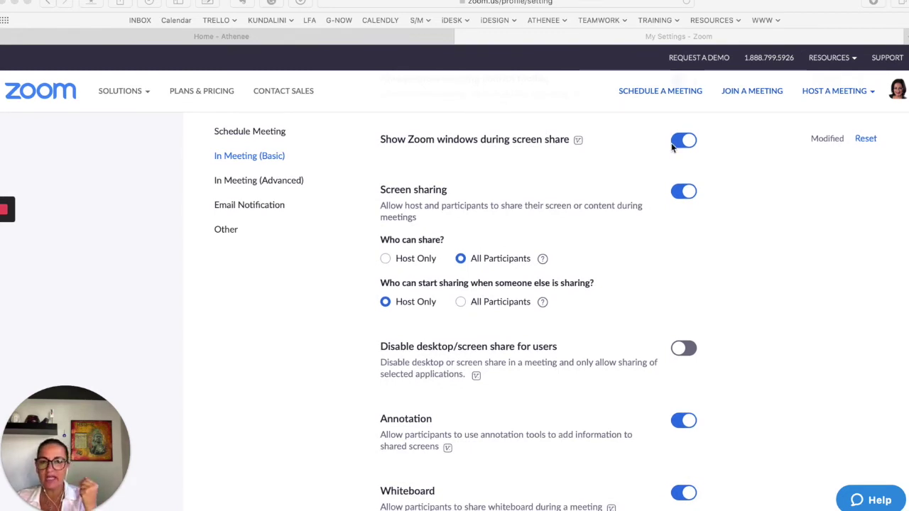
{"action": "scroll", "coordinate": [667, 171], "scroll_direction": "down", "scroll_amount": 2}
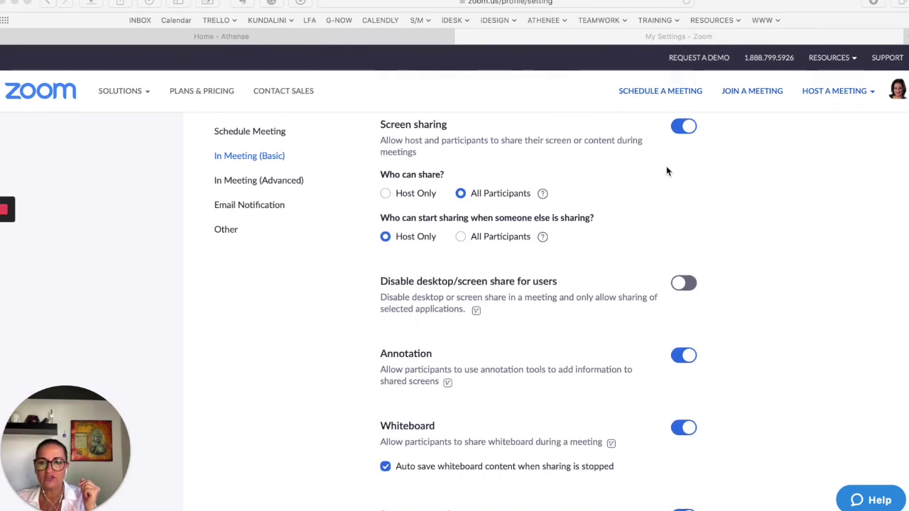
{"action": "scroll", "coordinate": [667, 171], "scroll_direction": "down", "scroll_amount": 1}
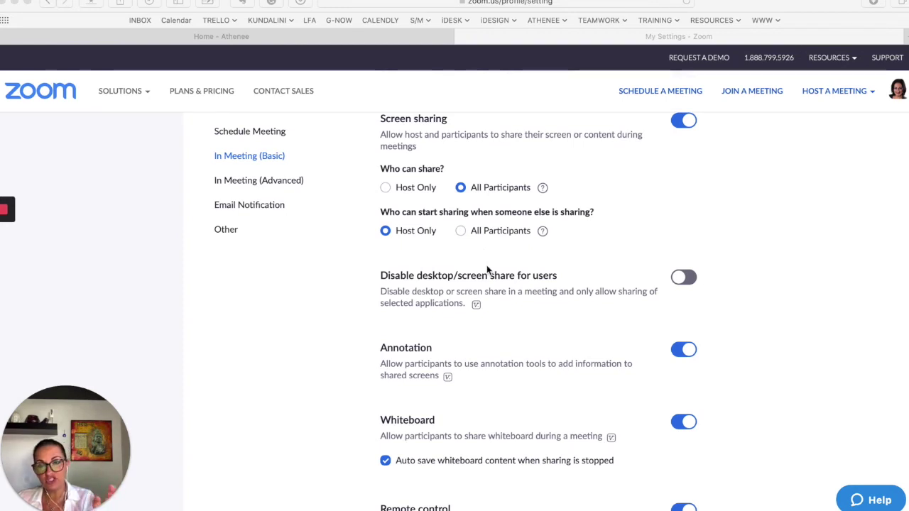
{"action": "scroll", "coordinate": [488, 269], "scroll_direction": "down", "scroll_amount": 1}
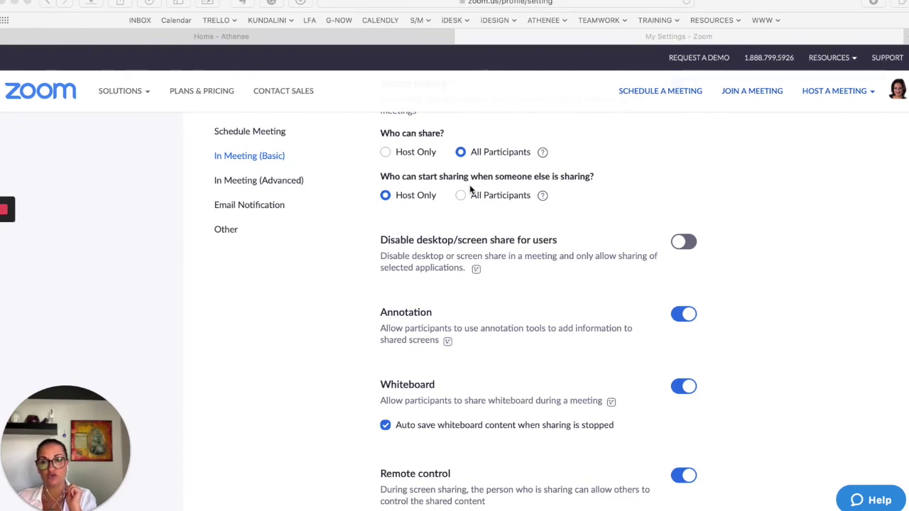
{"action": "scroll", "coordinate": [583, 228], "scroll_direction": "down", "scroll_amount": 5}
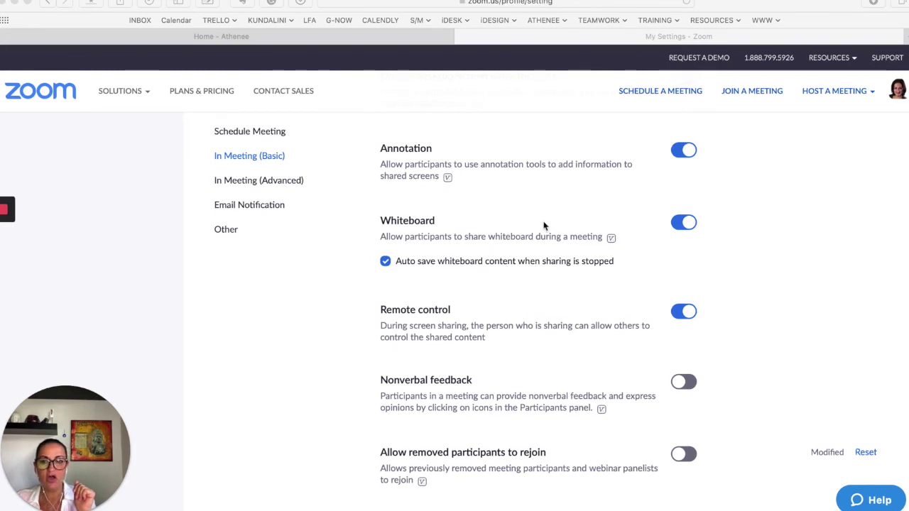
- Review the last In Meeting (Basic) settings and the In Meeting (Advanced) settings from breakout room and virtual background through attention tracking and waiting room
{"action": "scroll", "coordinate": [509, 227], "scroll_direction": "down", "scroll_amount": 2}
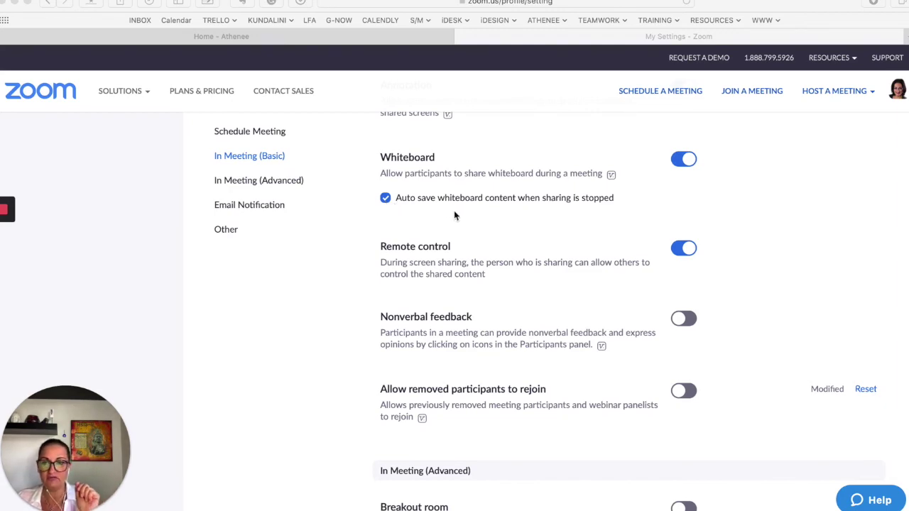
{"action": "scroll", "coordinate": [454, 213], "scroll_direction": "down", "scroll_amount": 10}
{"action": "scroll", "coordinate": [454, 210], "scroll_direction": "down", "scroll_amount": 9}
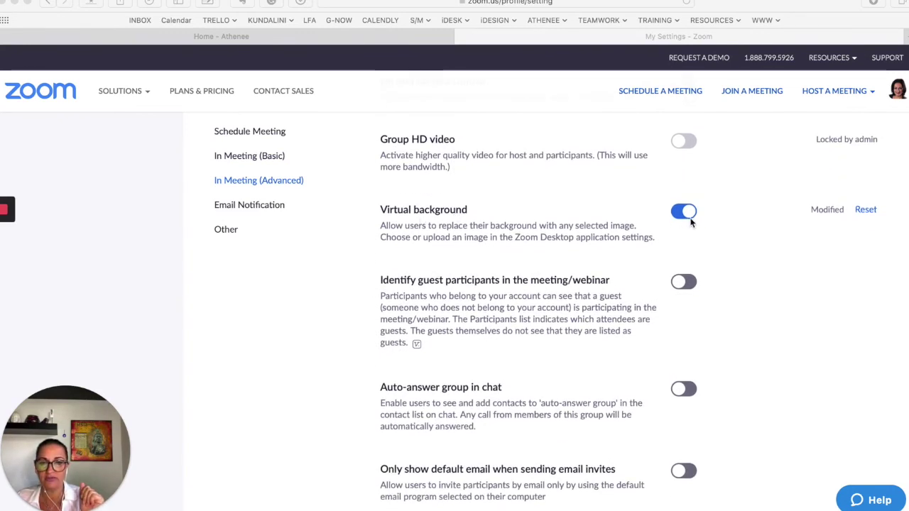
{"action": "scroll", "coordinate": [690, 223], "scroll_direction": "down", "scroll_amount": 5}
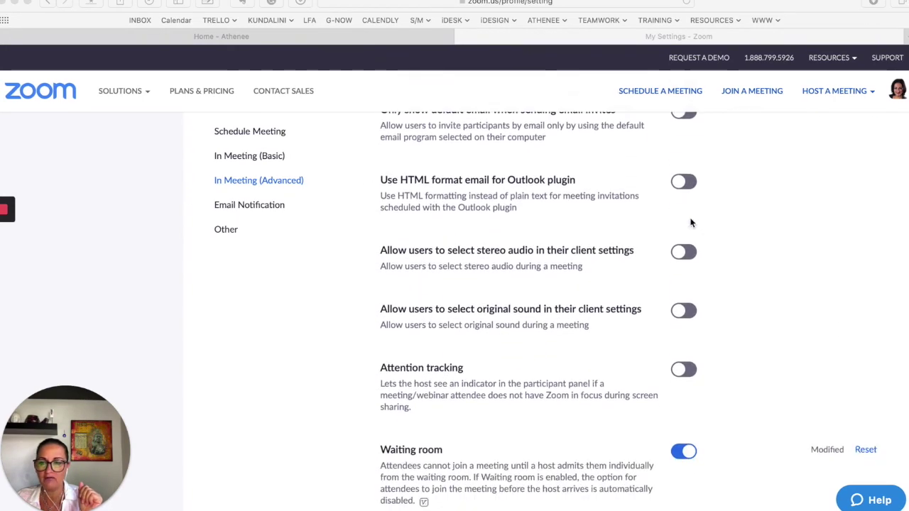
{"action": "scroll", "coordinate": [690, 223], "scroll_direction": "down", "scroll_amount": 5}
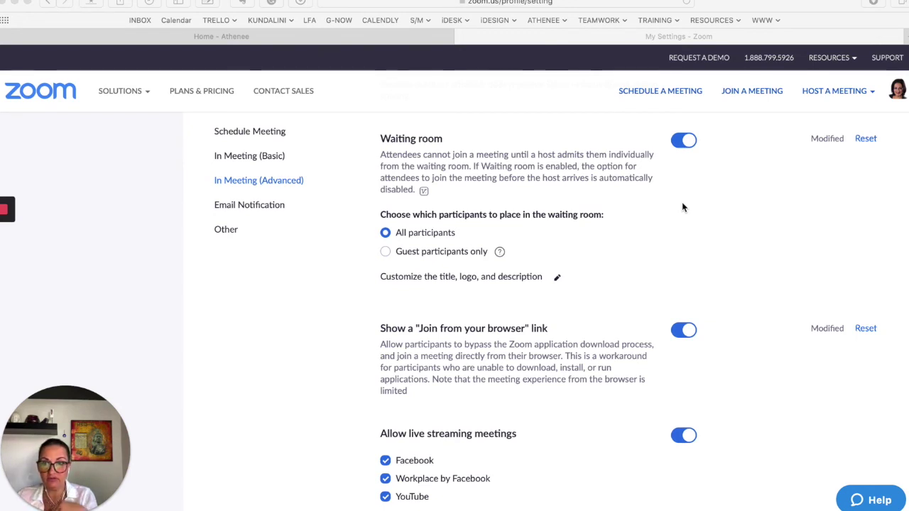
- Review the In Meeting (Advanced) settings for the "Join from your browser" link and live streaming meetings
{"action": "scroll", "coordinate": [682, 208], "scroll_direction": "down", "scroll_amount": 2}
{"action": "scroll", "coordinate": [682, 208], "scroll_direction": "down", "scroll_amount": 1}
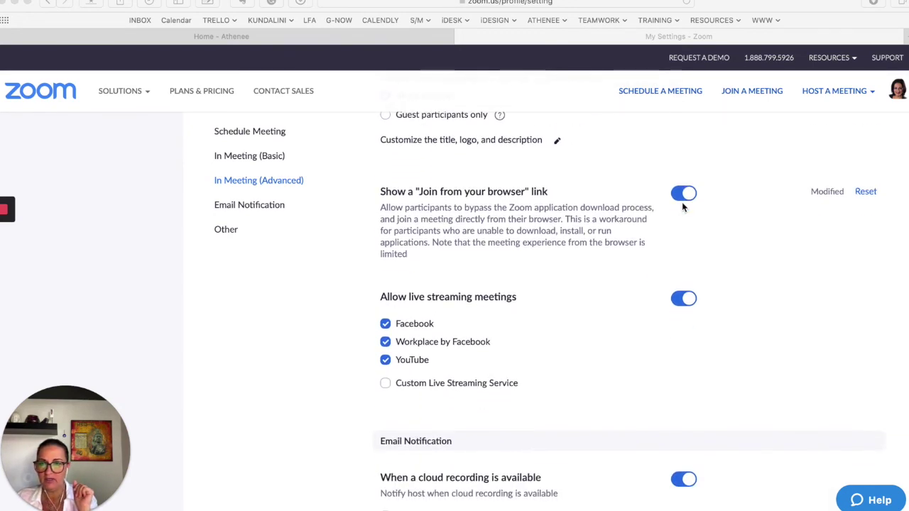
{"action": "scroll", "coordinate": [682, 204], "scroll_direction": "down", "scroll_amount": 3}
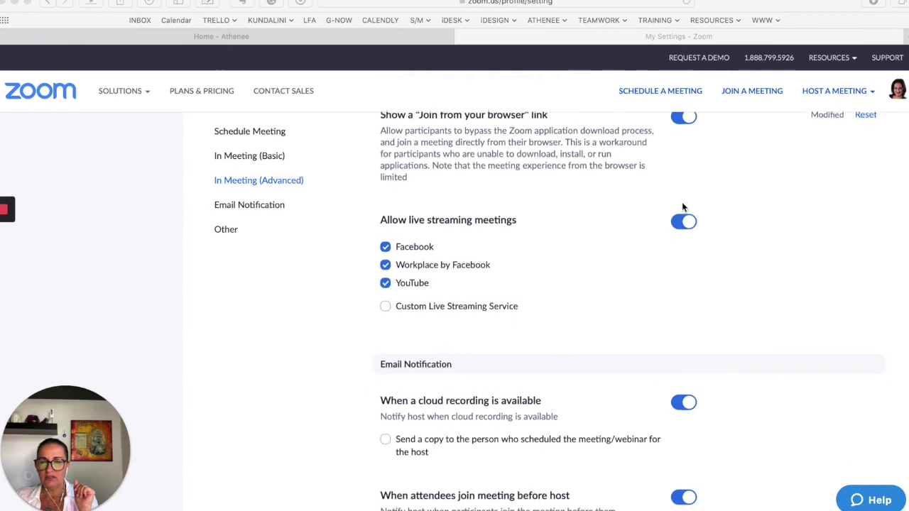
{"action": "scroll", "coordinate": [682, 207], "scroll_direction": "down", "scroll_amount": 2}
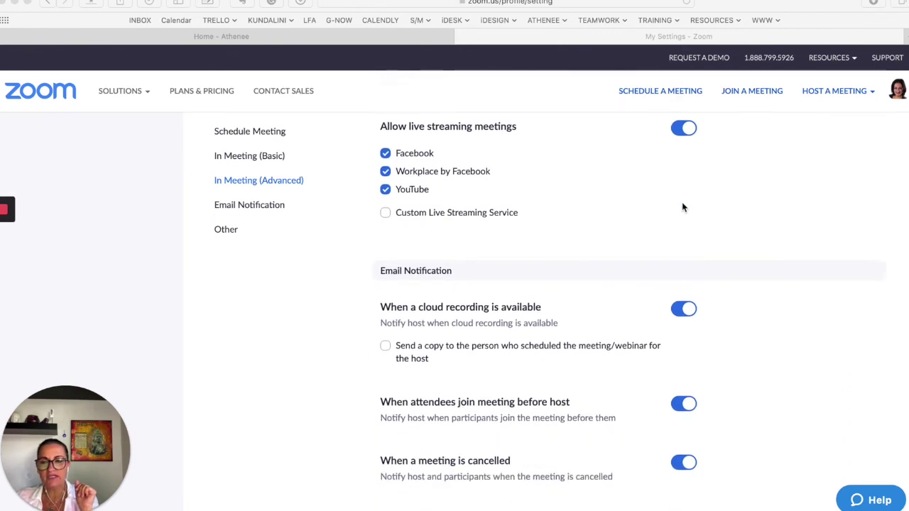
{"action": "scroll", "coordinate": [682, 206], "scroll_direction": "up", "scroll_amount": 1}
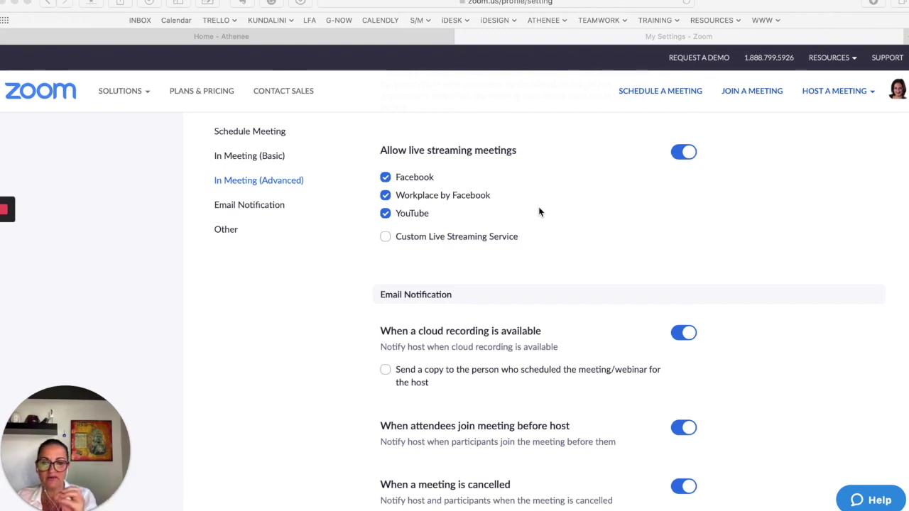
- Review the Email Notification settings and the Other section, including schedule privilege and integration authentication
{"action": "scroll", "coordinate": [539, 211], "scroll_direction": "down", "scroll_amount": 5}
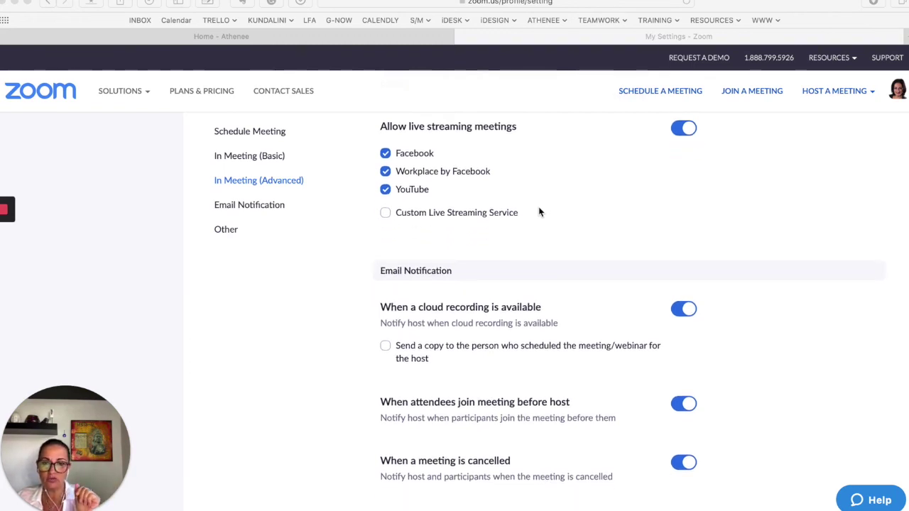
{"action": "scroll", "coordinate": [539, 212], "scroll_direction": "down", "scroll_amount": 10}
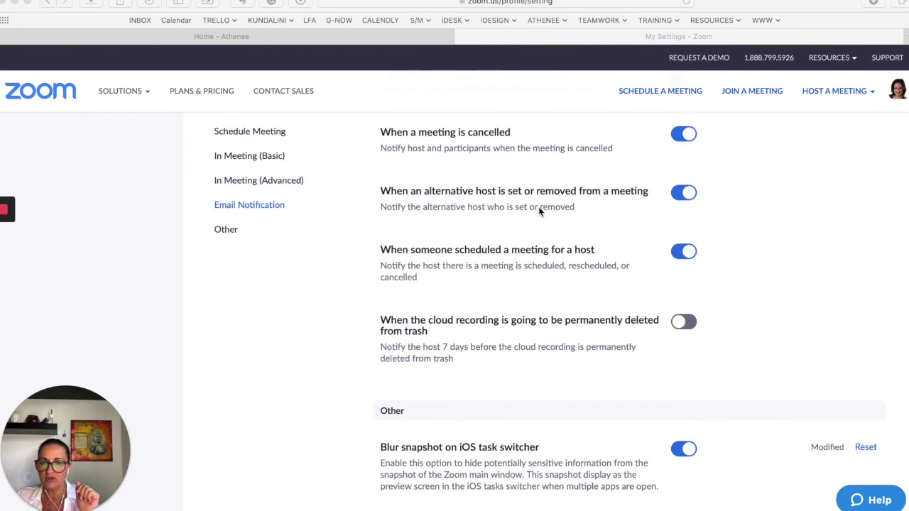
{"action": "scroll", "coordinate": [539, 211], "scroll_direction": "down", "scroll_amount": 7}
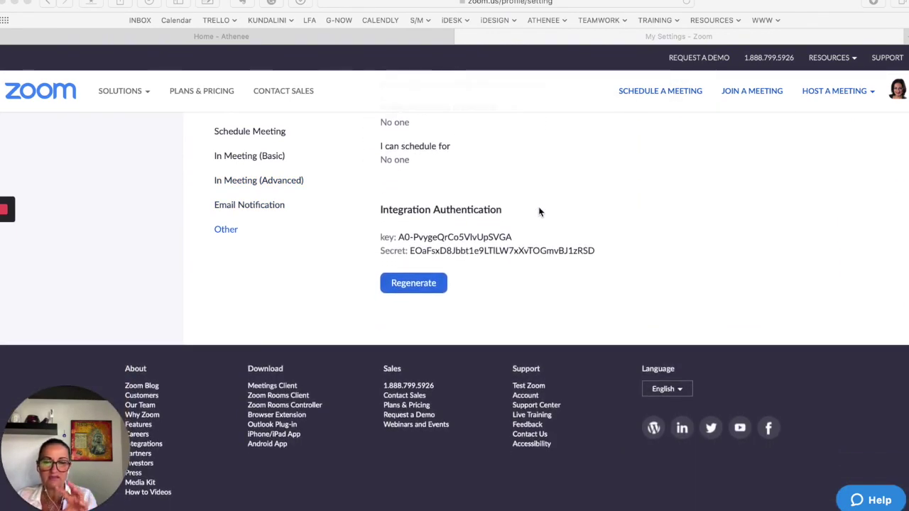
{"action": "scroll", "coordinate": [539, 211], "scroll_direction": "up", "scroll_amount": 2}
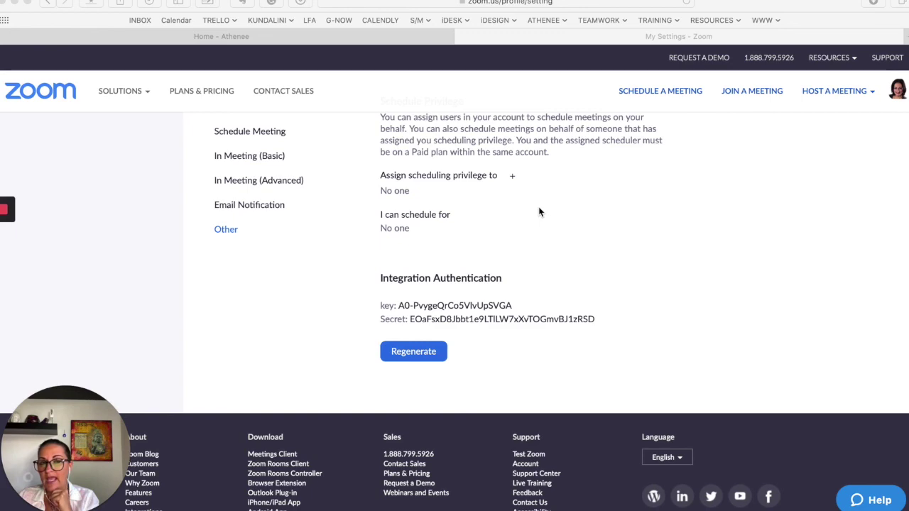
{"action": "scroll", "coordinate": [539, 212], "scroll_direction": "up", "scroll_amount": 1}
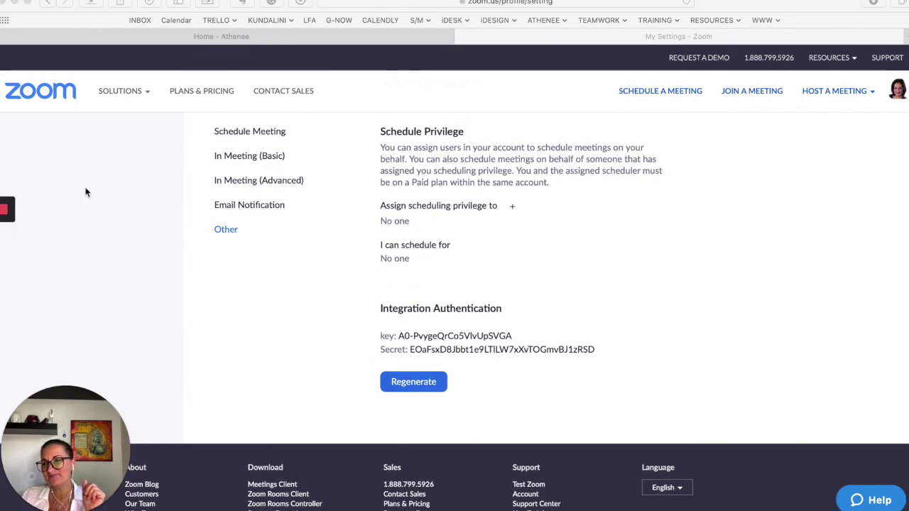